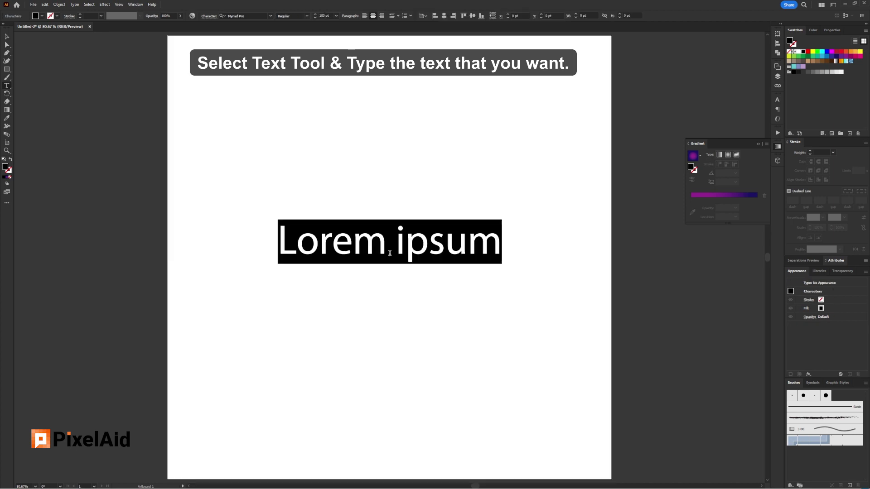
- Replace the placeholder text with HAPPY BIRTHDAY, splitting the two words onto separate lines
type("HA")
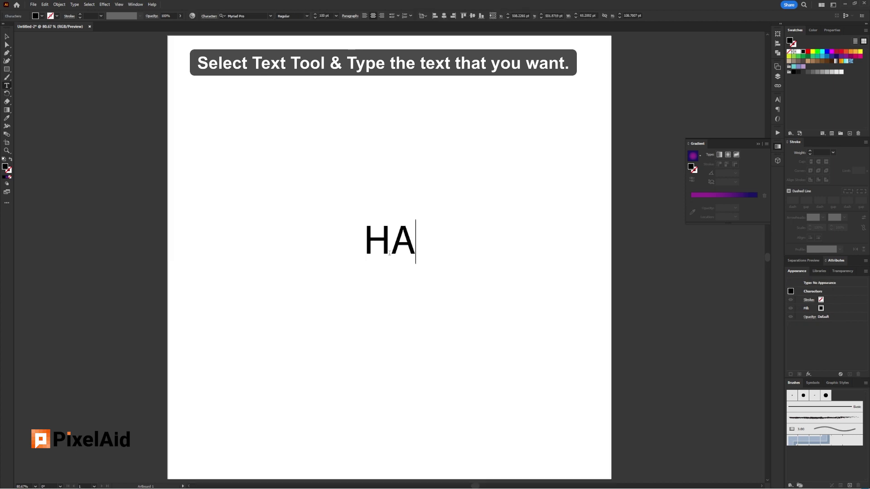
type("PPY ")
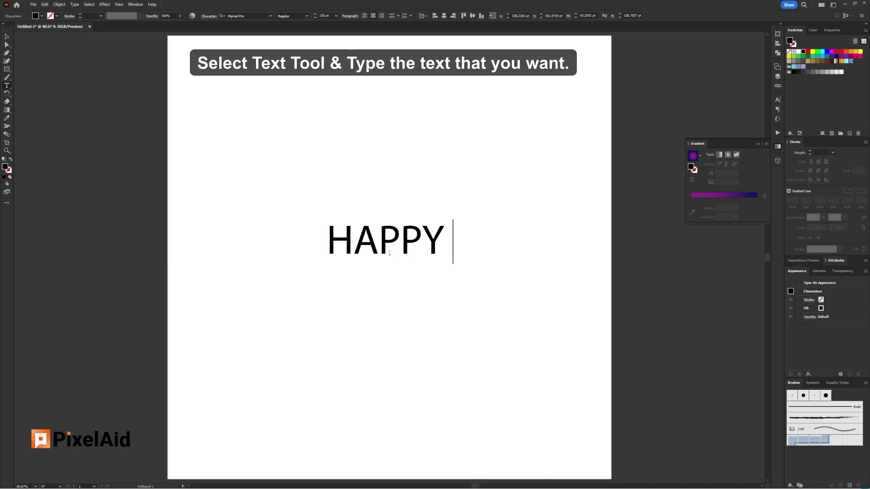
type("BIRT")
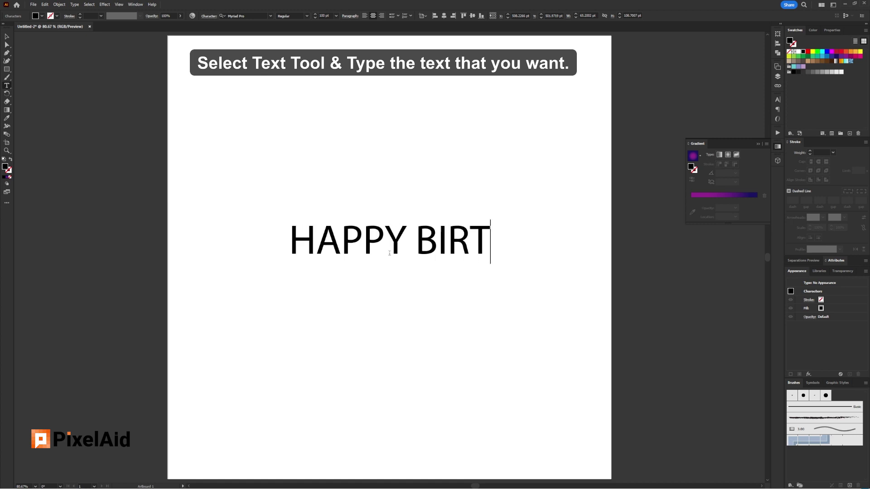
type("HD")
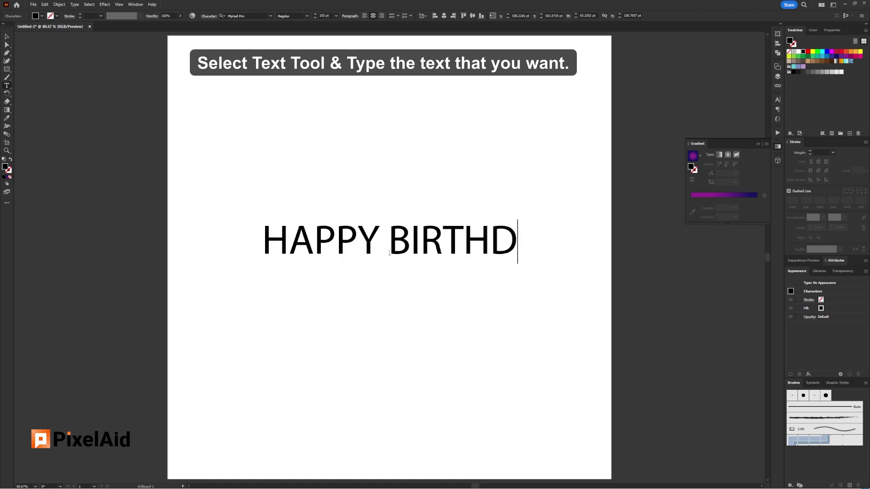
type("AY")
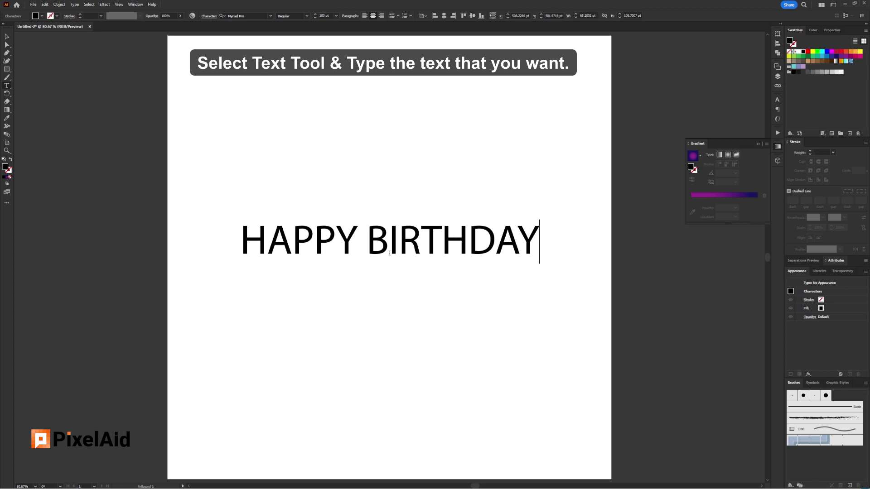
left_click_drag(367, 228, 358, 235)
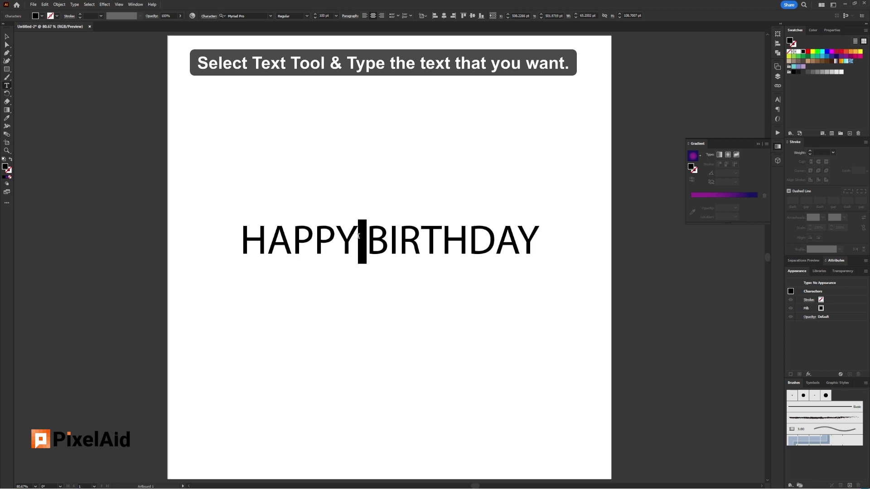
key("Return")
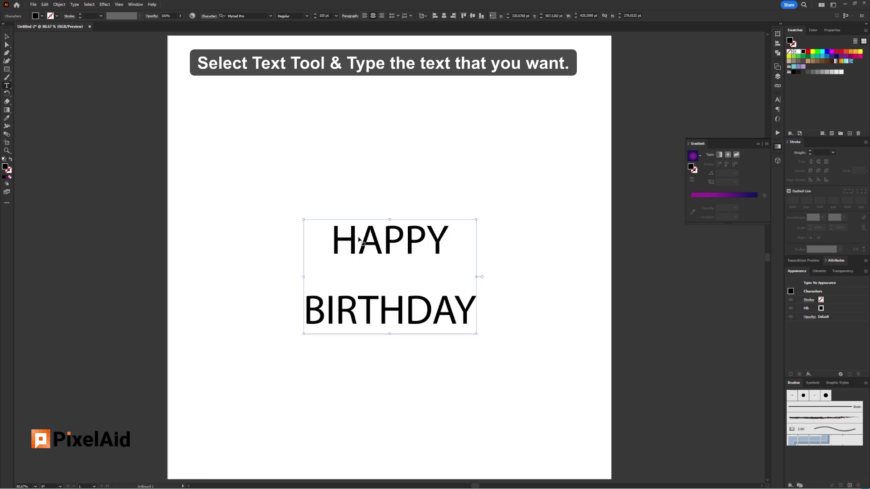
- Tighten the leading of the whole text so BIRTHDAY sits close beneath HAPPY
key("ctrl+a")
key("alt+Up")
key("alt+Up")
key("alt+Up")
key("alt+Up")
key("alt+Up")
key("alt+Up")
key("alt+Up")
key("alt+Up")
key("alt+Up")
key("alt+Up")
key("alt+Up")
key("alt+Up")
key("alt+Up")
key("alt+Up")
key("alt+Up")
key("alt+Up")
key("alt+Up")
key("alt+Up")
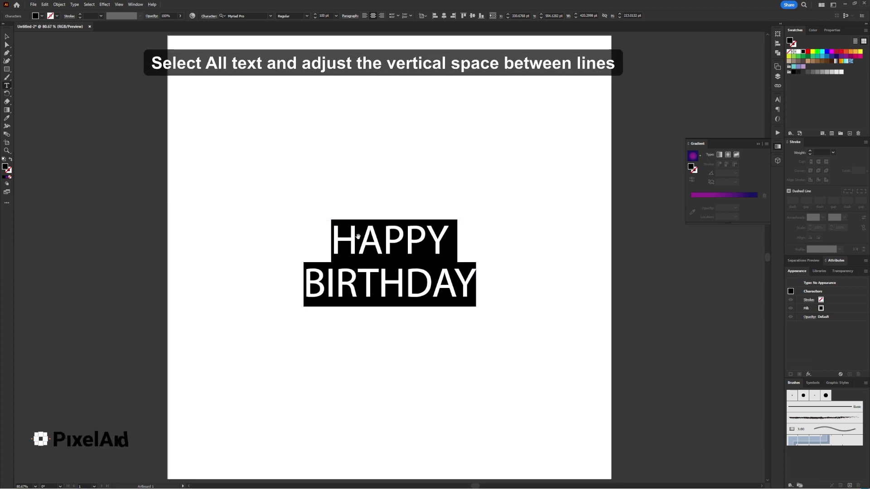
- Set the font of the whole text to Rubber-Duck
left_click(242, 17)
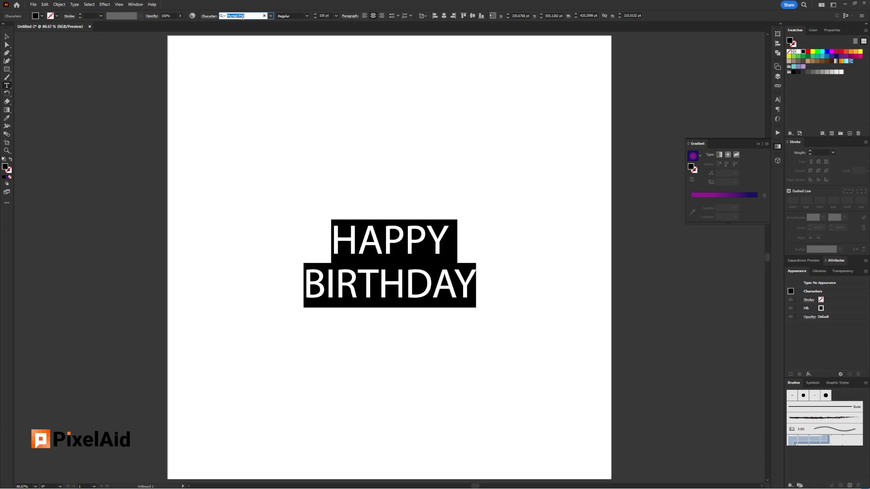
type("rub")
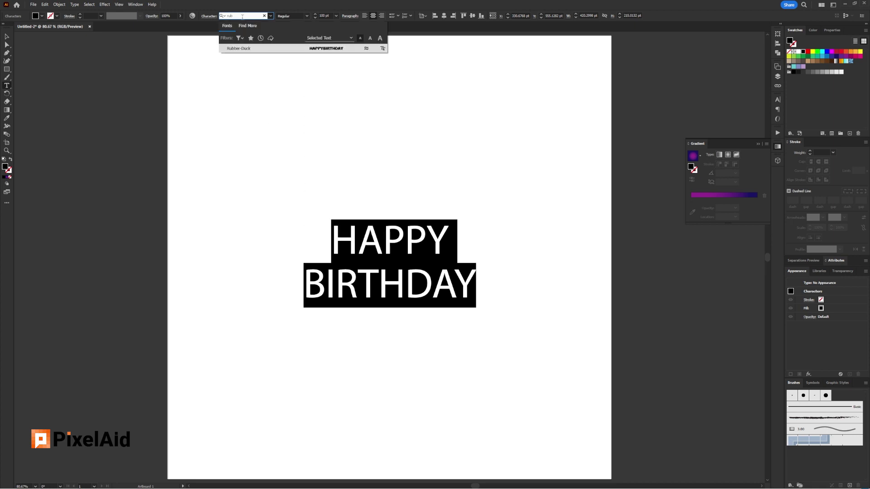
key("Return")
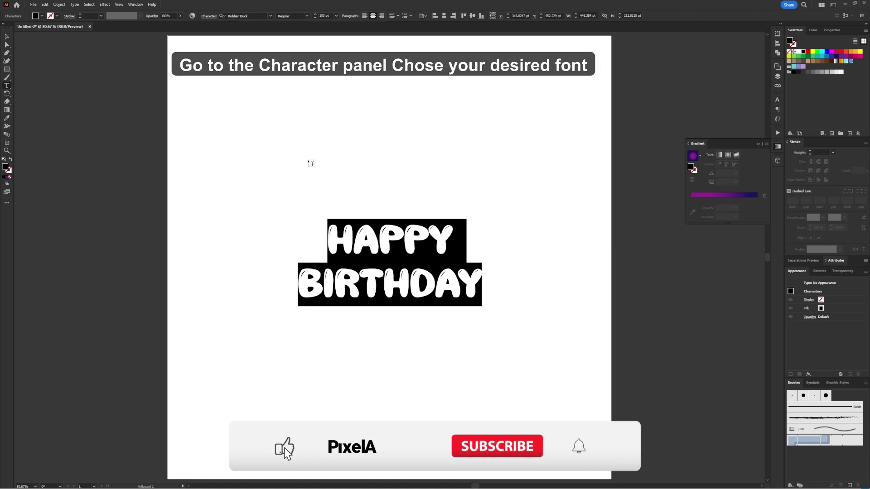
- Reduce the leading of the HAPPY BIRTHDAY text object further so the two lines nearly touch
left_click(359, 281)
left_click(8, 38)
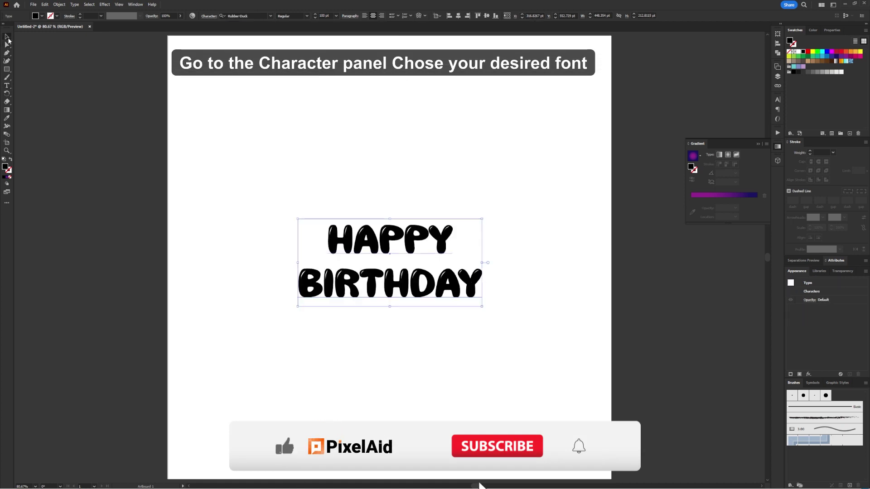
key("alt+Up")
key("alt+Up")
key("alt+Up")
key("alt+Up")
key("alt+Up")
key("alt+Up")
key("alt+Up")
key("alt+Up")
key("alt+Up")
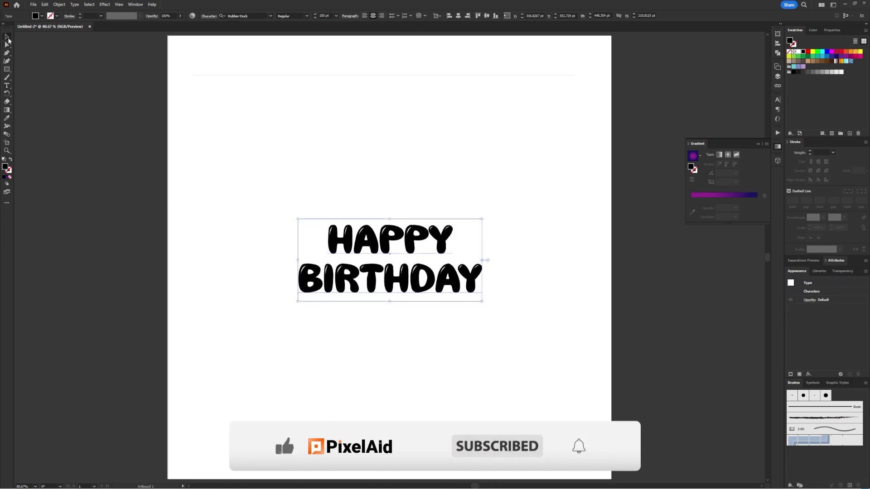
key("alt+Up")
key("alt+Up")
key("alt+Up")
key("alt+Up")
key("alt+Up")
key("alt+Up")
key("alt+Up")
key("alt+Up")
key("alt+Up")
key("alt+Up")
key("alt+Up")
key("alt+Up")
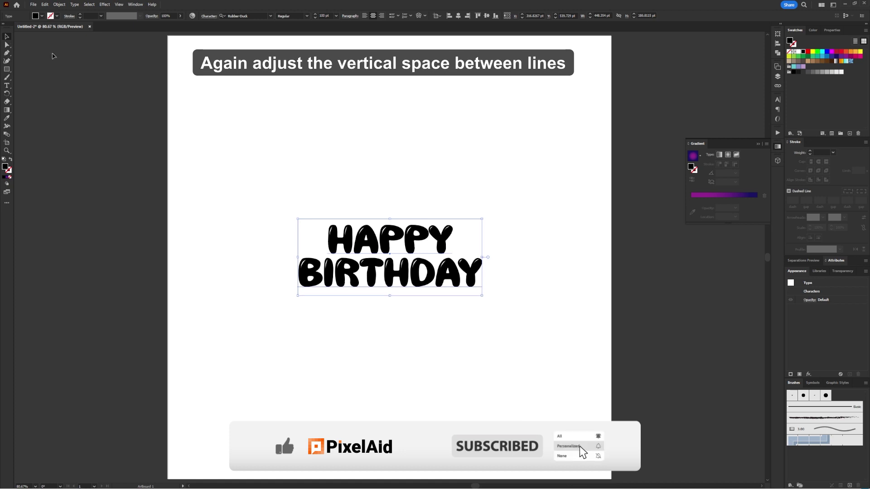
- Enlarge the text object proportionally from its center to a font size of about 122 pt
left_click_drag(484, 297, 502, 308)
left_click(651, 309)
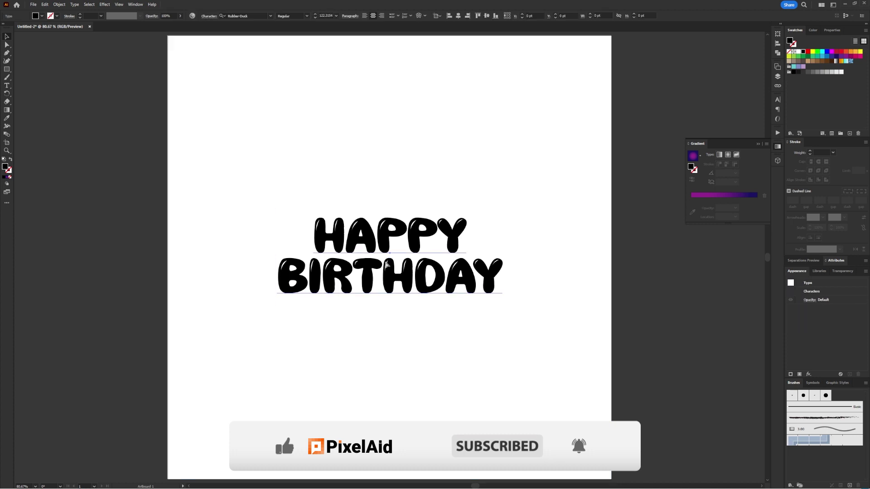
left_click(391, 263)
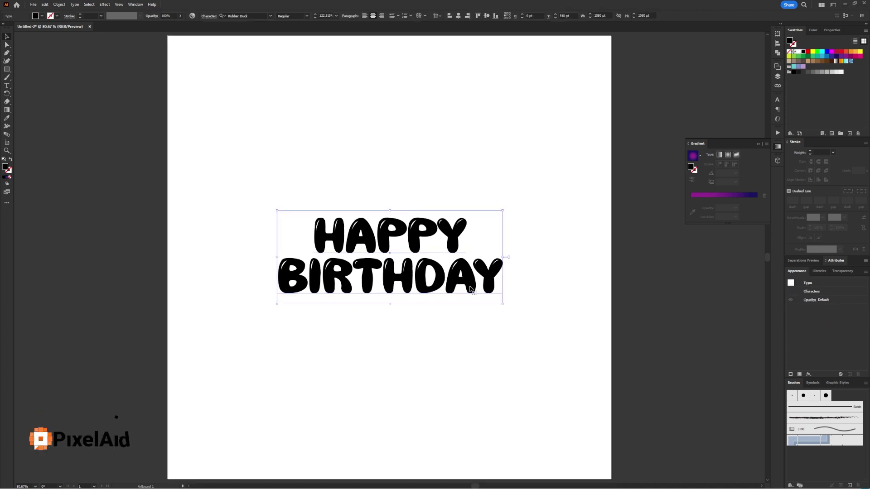
- Unlock the white background rectangle and fill it with a white-to-black radial gradient
left_click(614, 260)
key("ctrl+alt+2")
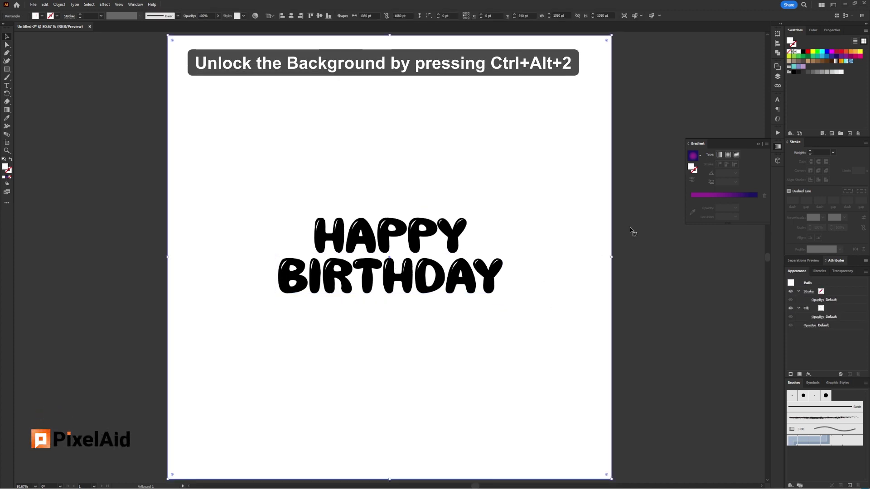
left_click(835, 61)
left_click(727, 154)
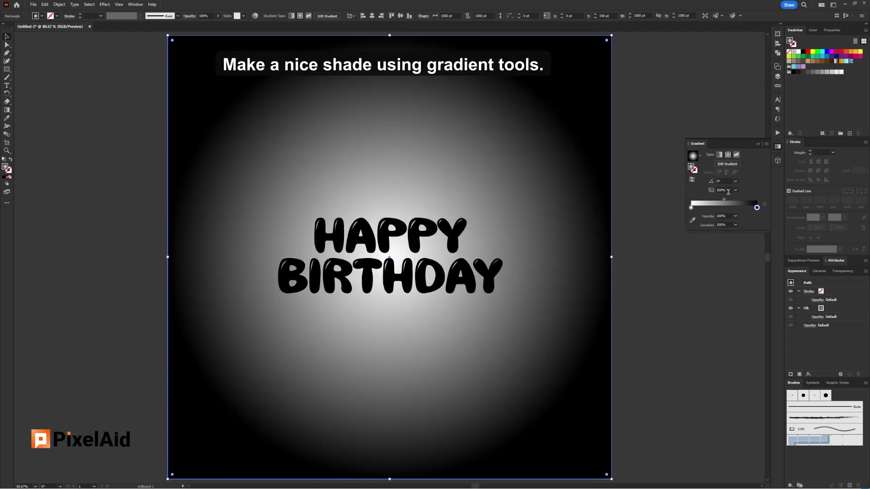
- Stretch the background's radial gradient from the artboard's center out to its upper-right corner
key("g")
mouse_move(397, 270)
left_mouse_down()
mouse_move(625, 39)
mouse_move(599, 72)
mouse_move(615, 72)
left_mouse_up()
scroll(435, 172, "down", 2)
key("v")
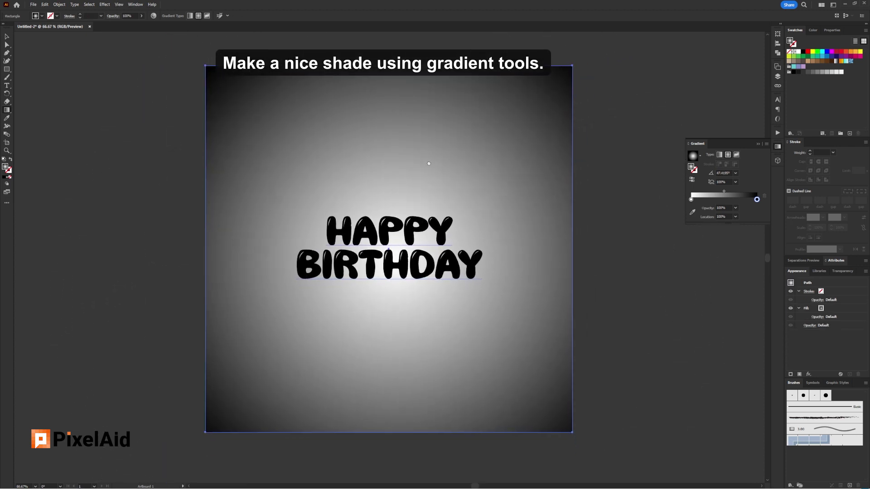
- Recolor the background gradient with light blue at the outer stop and very pale blue at the center stop, then deselect it
left_click(813, 30)
left_click_drag(834, 93, 800, 88)
left_click(691, 200)
left_click(825, 82)
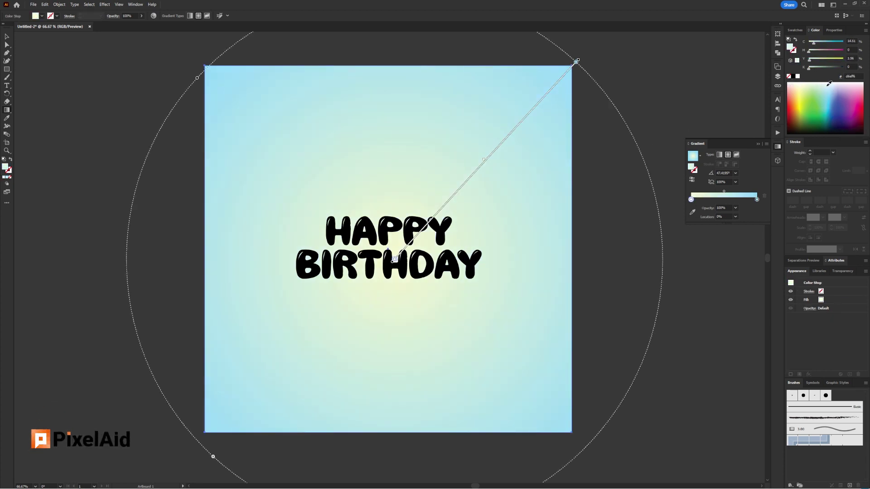
key("ctrl+shift+a")
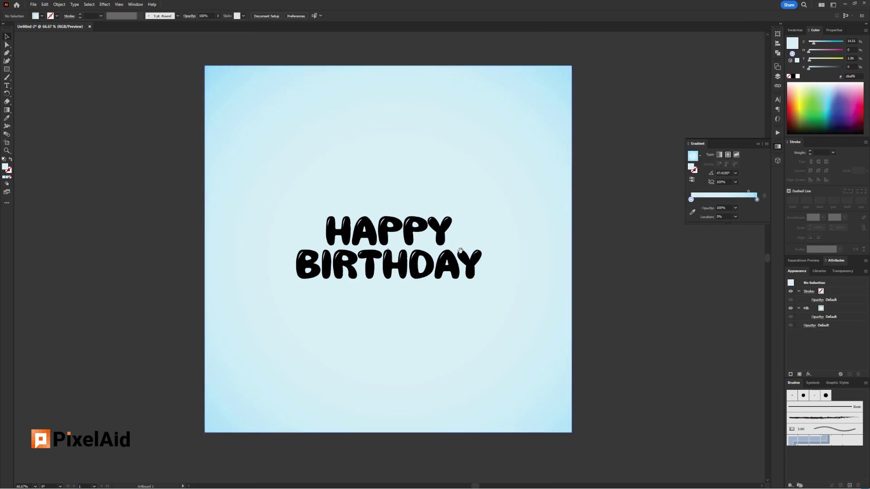
- Convert the HAPPY BIRTHDAY text to outlines
scroll(229, 83, "up", 1)
left_click(408, 276)
right_click(423, 290)
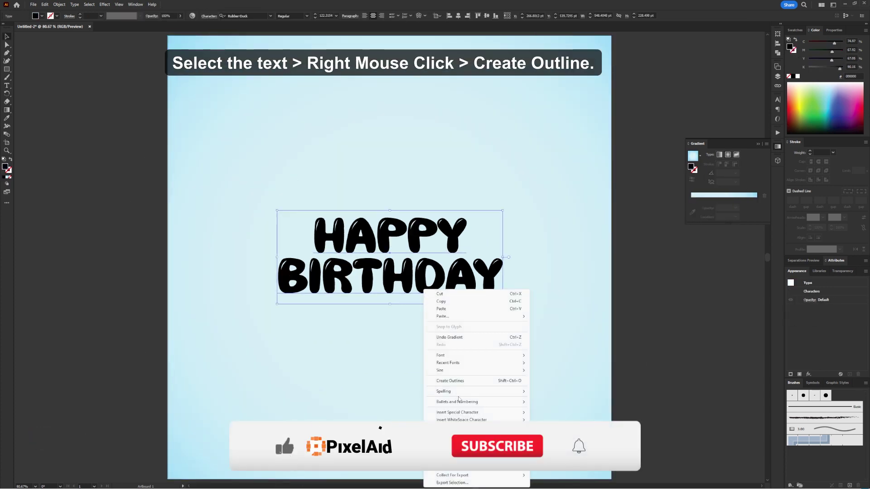
left_click(450, 380)
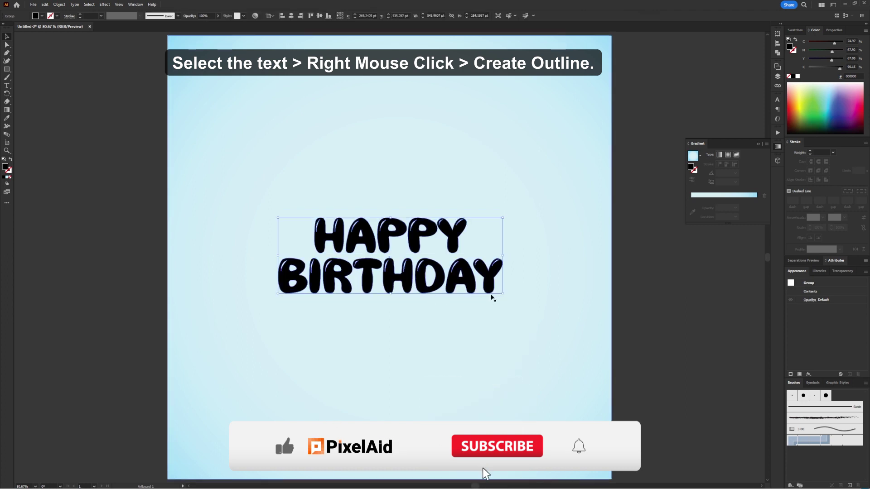
- Scale the outlined text up from its center to about 655 pt wide and keep it selected
left_click_drag(503, 295, 529, 316)
left_click(530, 316)
left_click(479, 283)
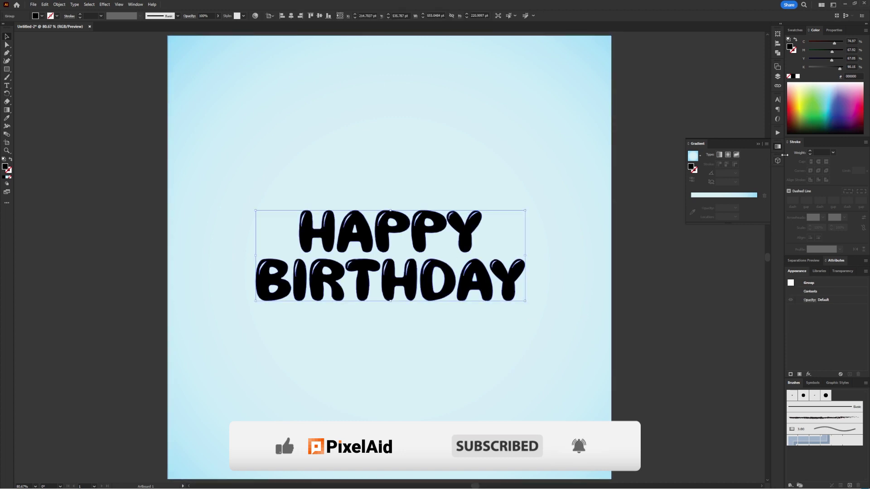
- Put away the gradient settings and bring up the 3D and Materials settings
left_click(756, 145)
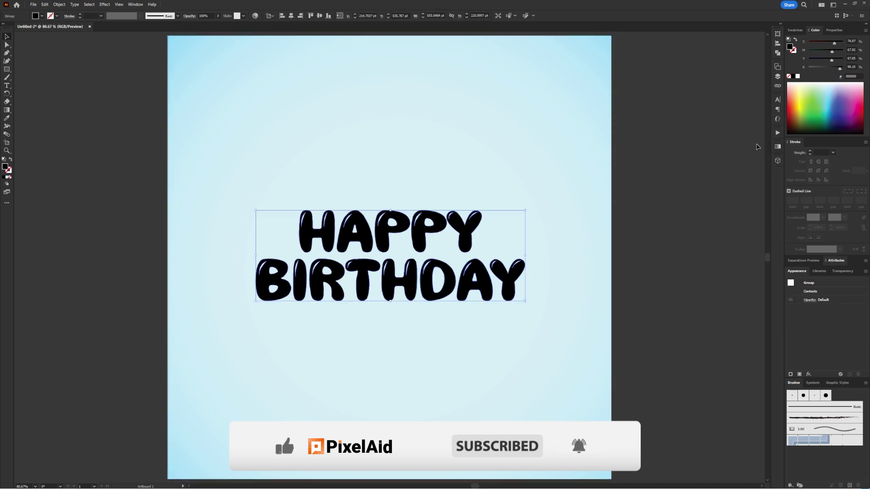
left_click(778, 162)
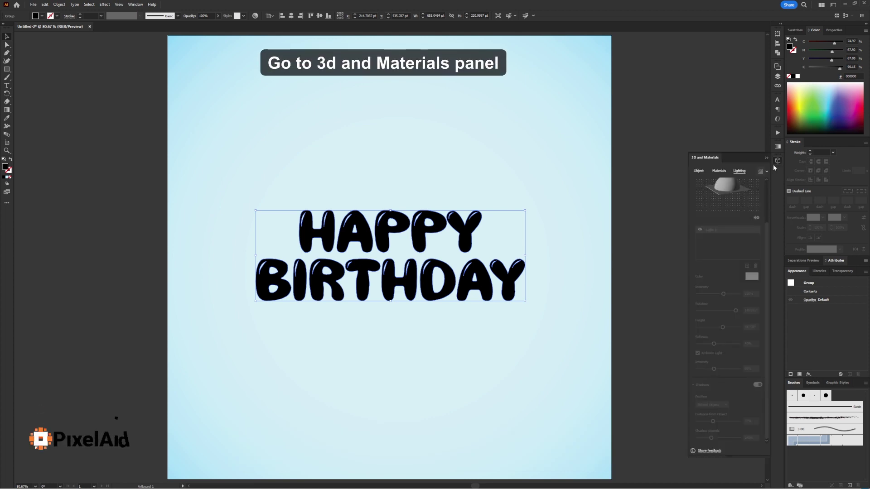
left_click(105, 4)
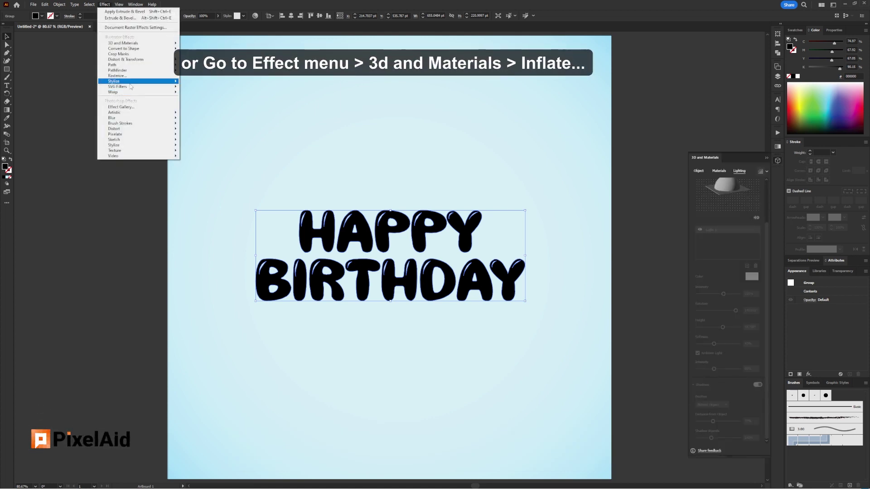
mouse_move(136, 43)
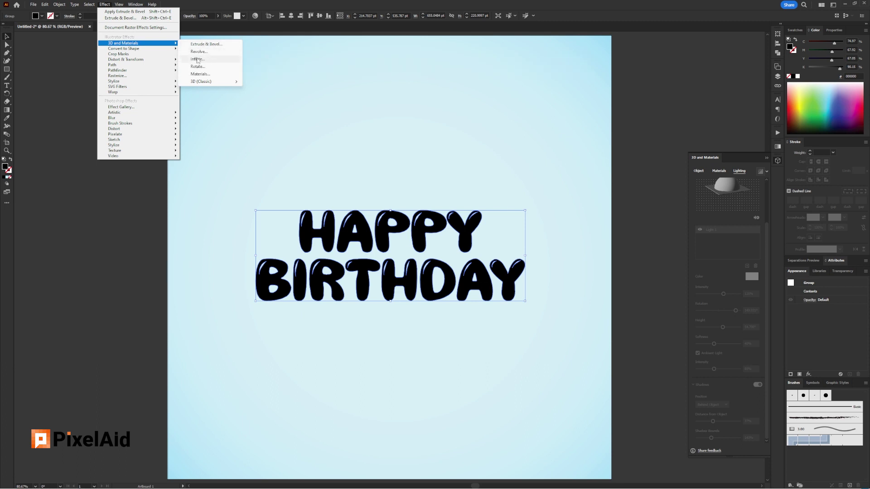
left_click(530, 199)
- Apply the Inflate 3D type to the outlined HAPPY BIRTHDAY text
left_click(477, 223)
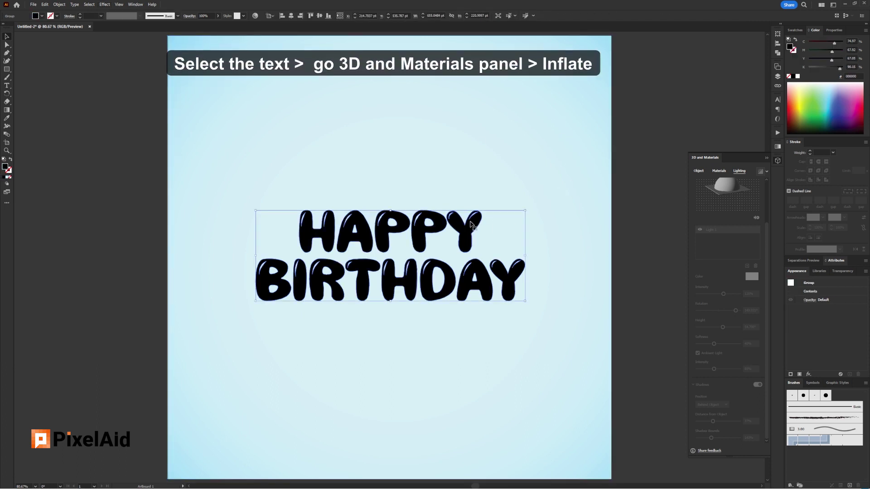
left_click(700, 172)
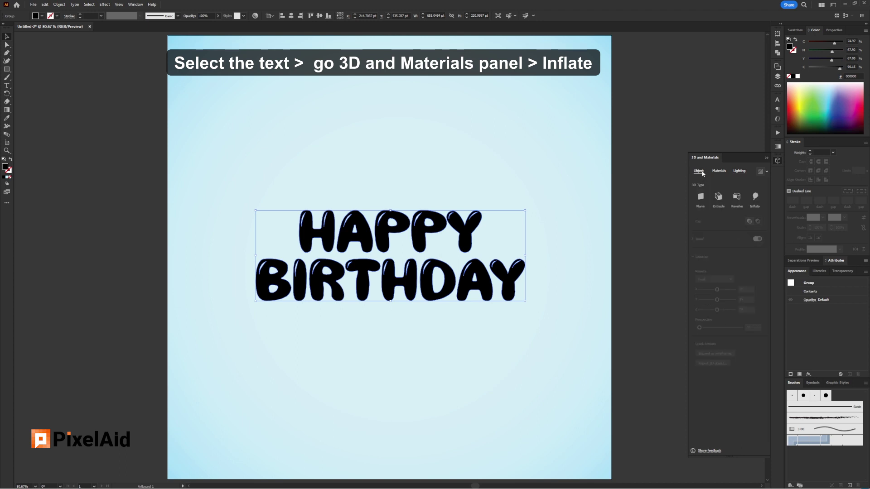
left_click(755, 197)
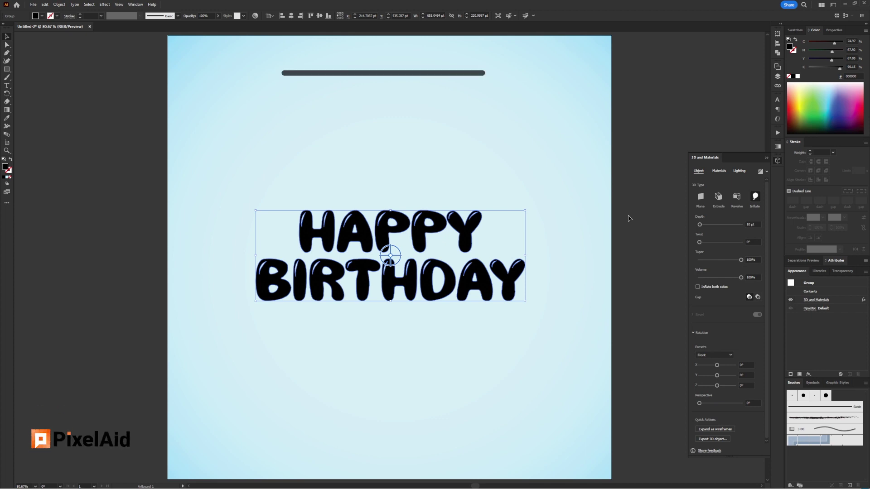
- Fill the inflated text with a sky blue swatch and set its 3D depth to 0 pt
left_click(795, 30)
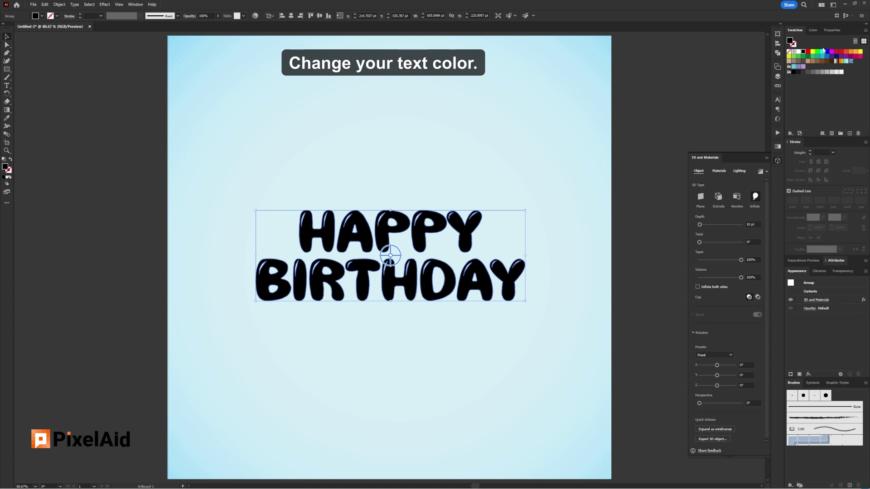
left_click(821, 57)
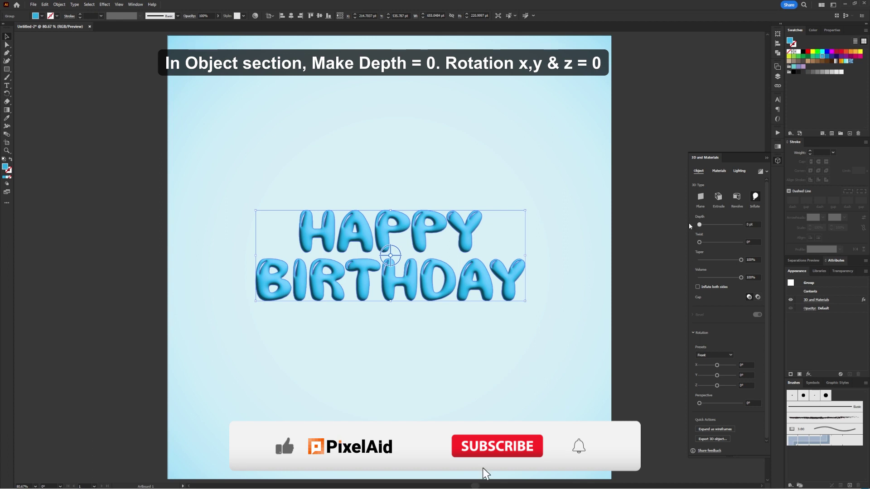
- Set the text material's metallic value to 0.5 and lower its roughness to about 0.2
left_click(719, 171)
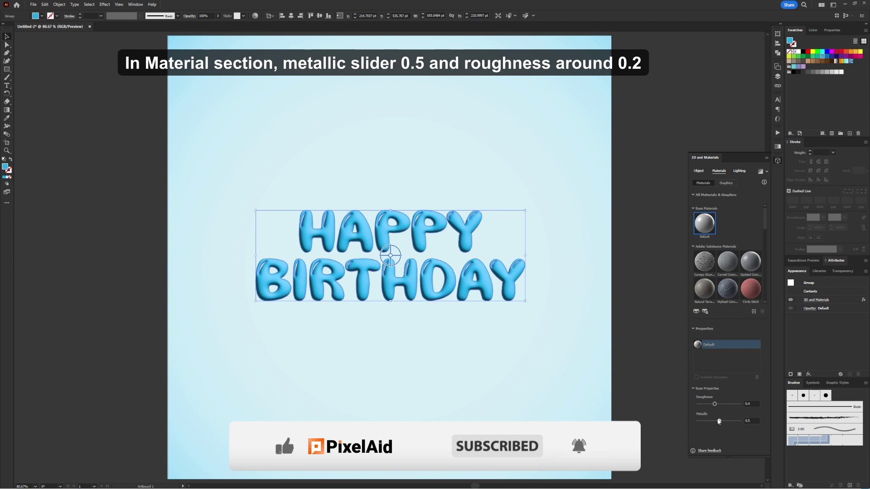
left_click_drag(715, 406, 705, 407)
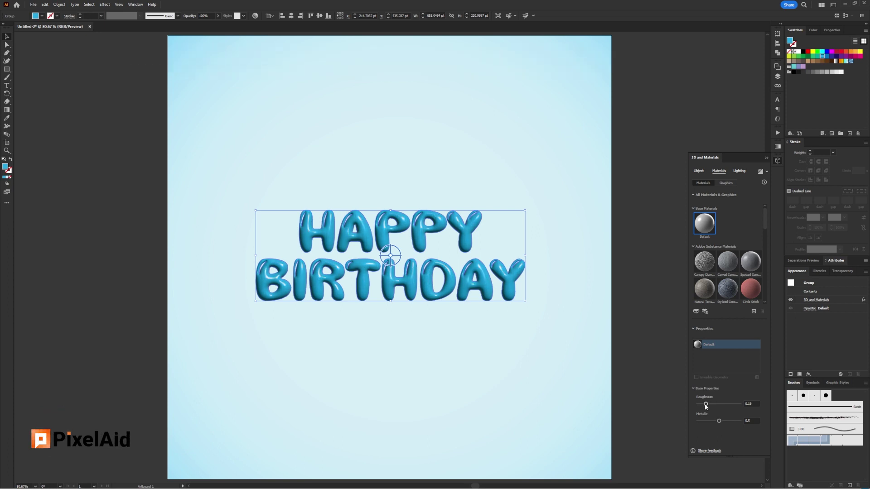
- Reposition the light on the inflated text to a rotation of about 163° and a height of about 64°
left_click(738, 172)
left_click_drag(733, 230, 724, 230)
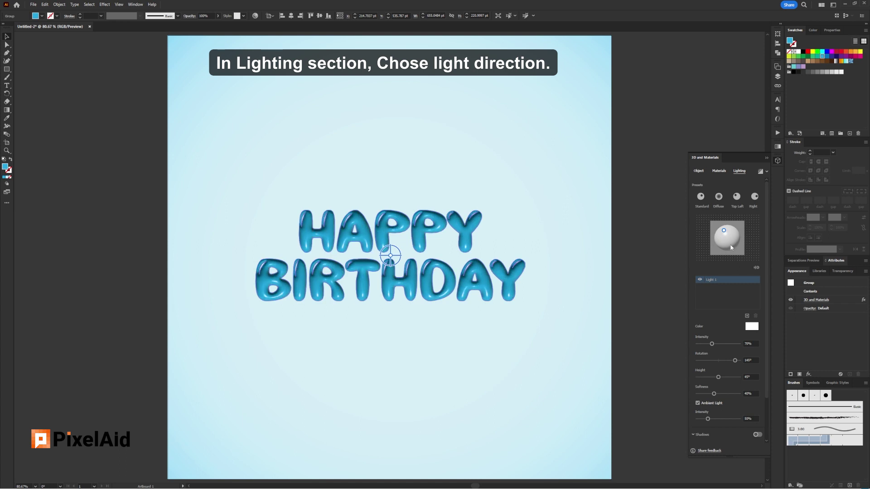
left_click(729, 231)
left_click_drag(731, 232, 730, 235)
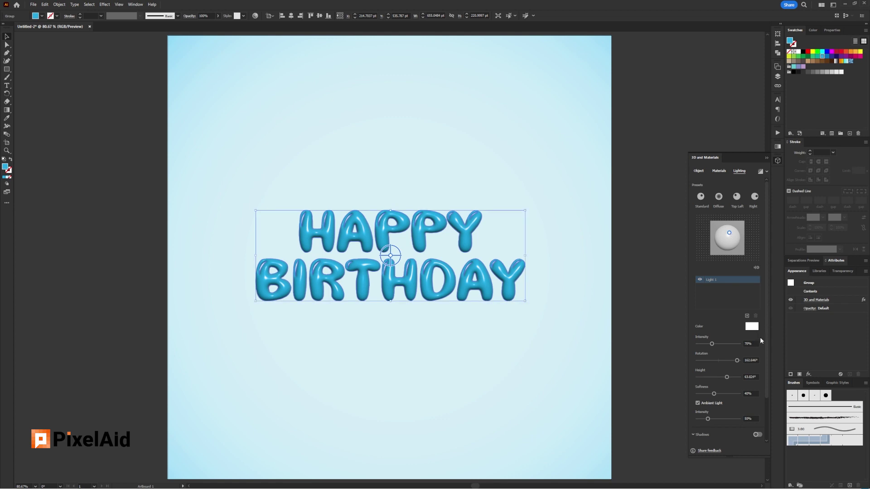
- Set the light intensity to 100% and the ambient light intensity to 70%
type("100")
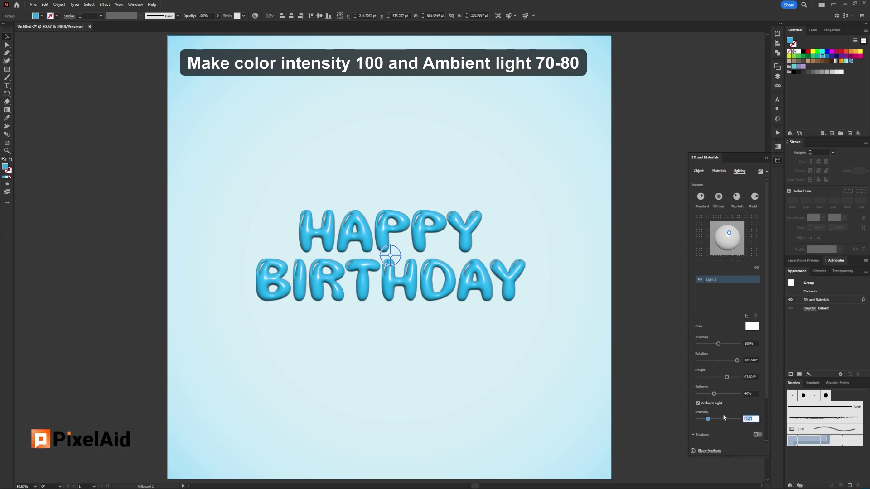
type("80")
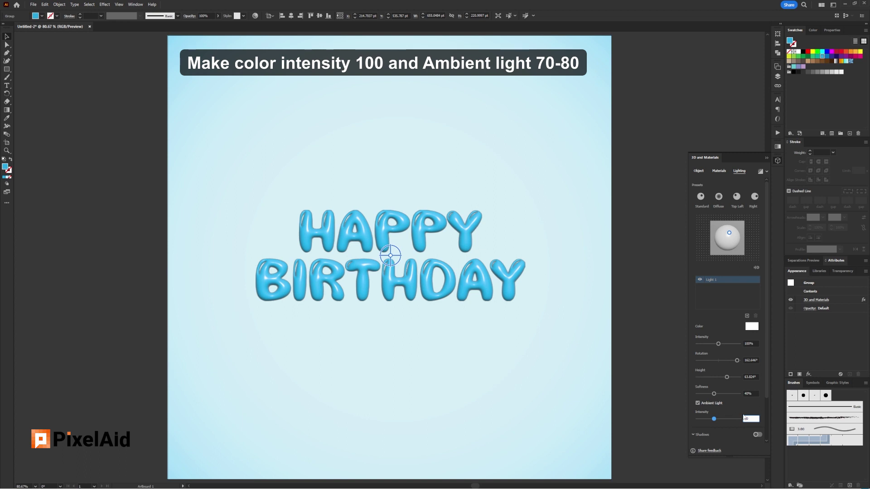
key("Return")
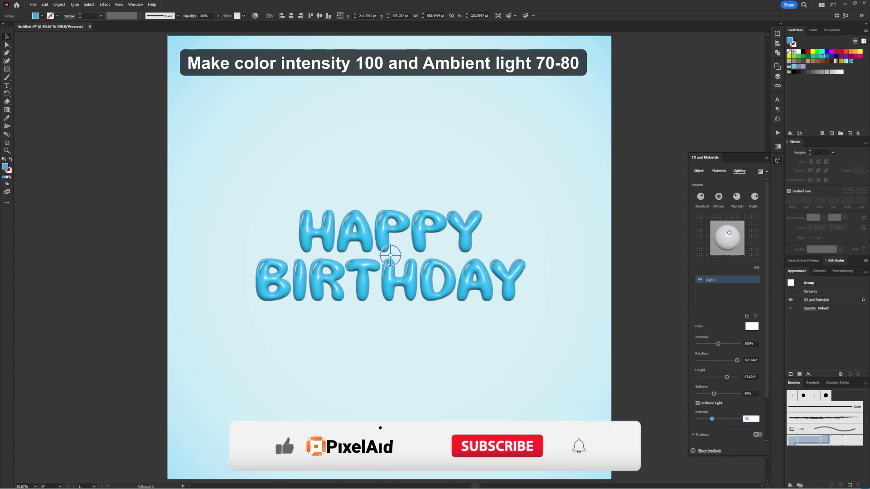
- Enable shadows behind the text with a distance from object of 5% and shadow bounds of 50%
scroll(766, 366, "down", 2)
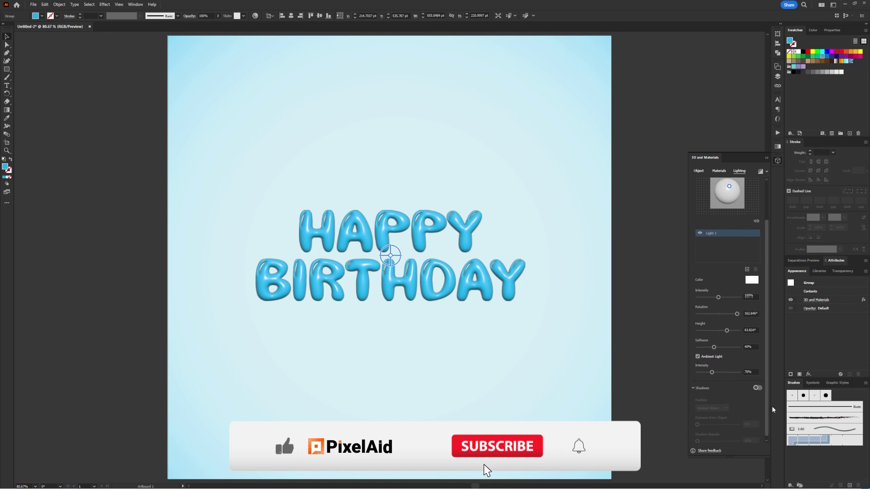
left_click(758, 385)
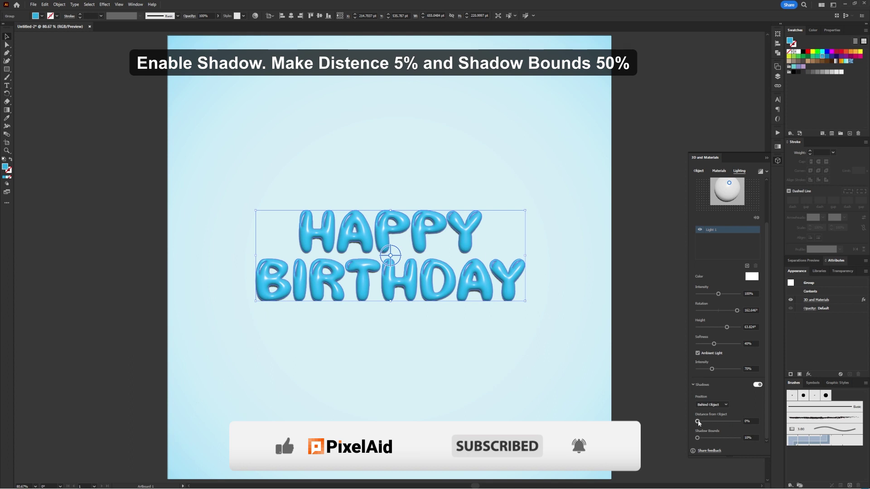
left_click_drag(698, 421, 701, 424)
key("Tab")
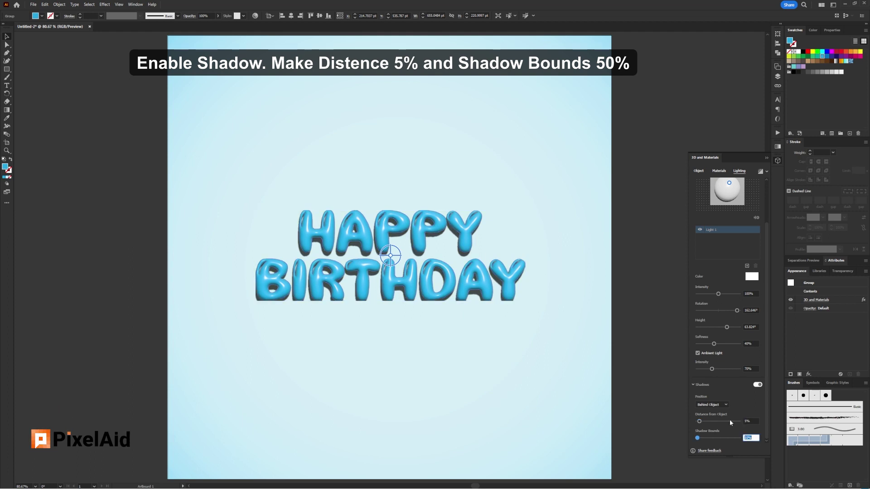
type("50")
key("Tab")
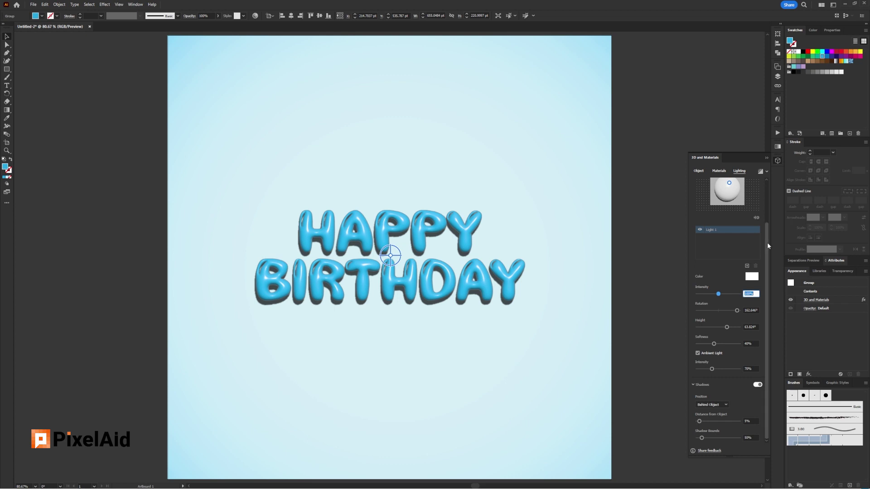
- Render the inflated text with ray tracing enabled and the quality set to High
scroll(767, 231, "up", 1)
left_click_drag(768, 231, 766, 205)
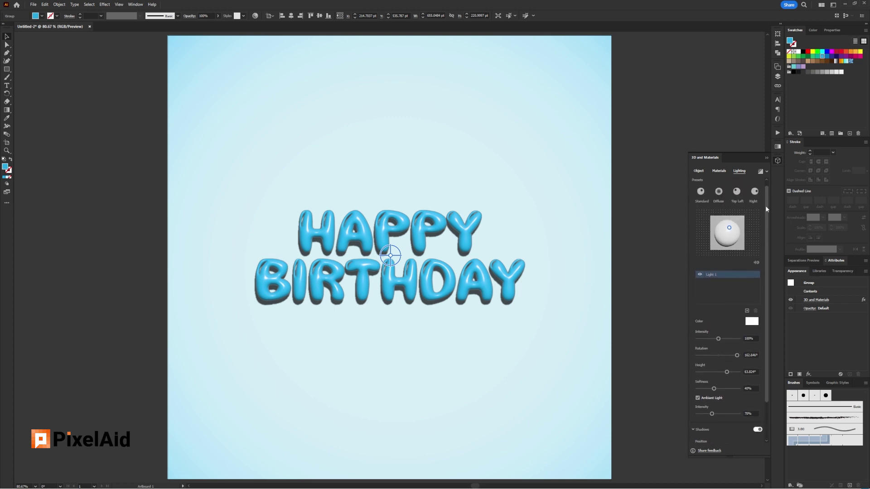
left_click(767, 171)
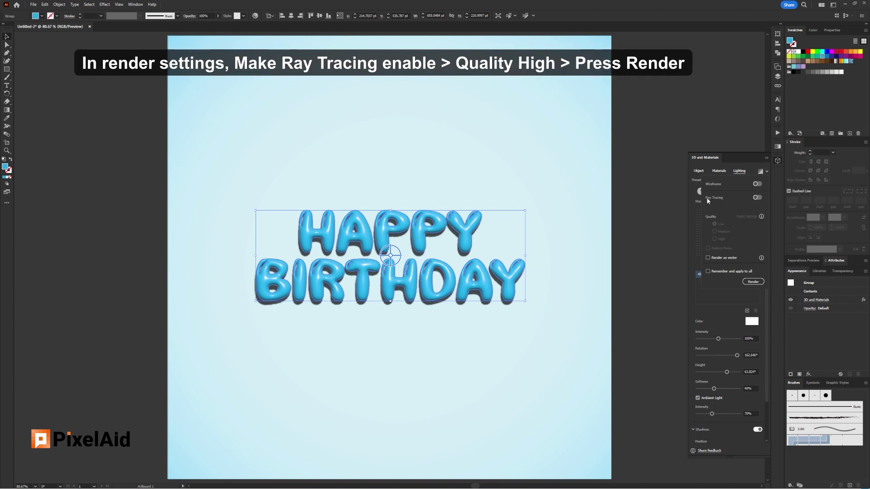
left_click(756, 198)
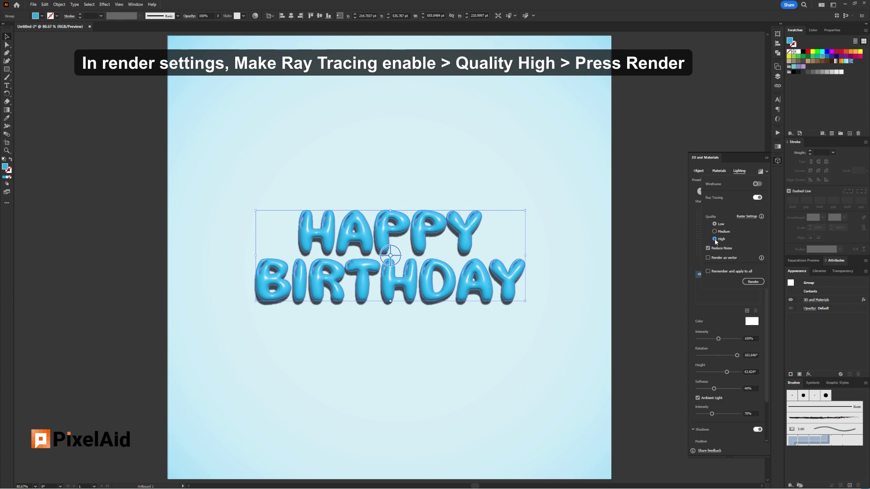
left_click(715, 239)
left_click(753, 281)
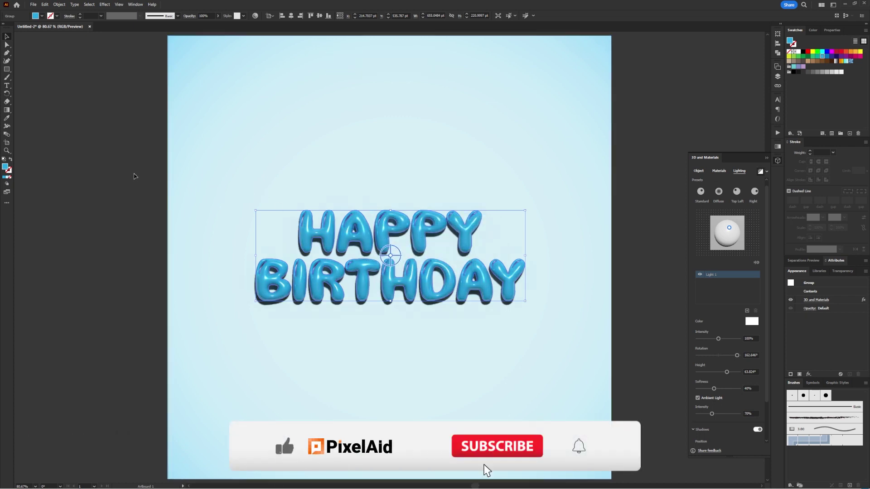
- Deselect the text, put away the 3D and Materials settings, and examine the rendered balloon lettering up close
left_click(134, 176)
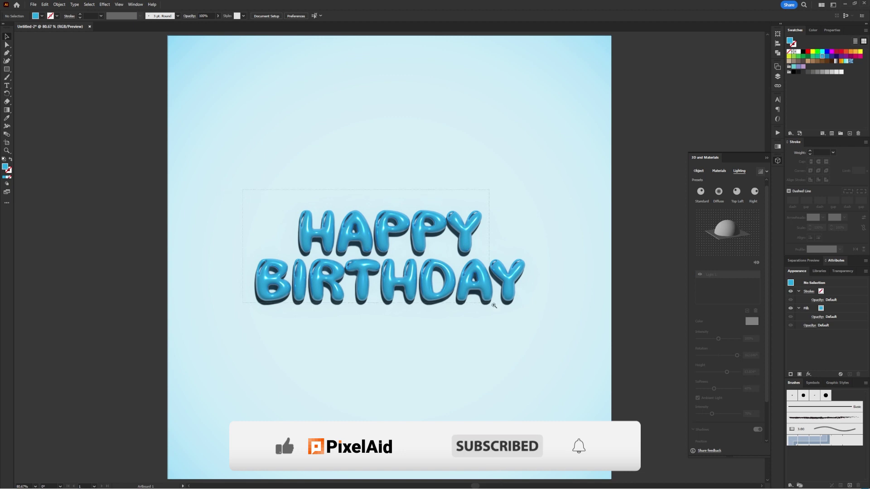
left_click_drag(530, 317, 529, 316)
left_click(365, 238, "alt")
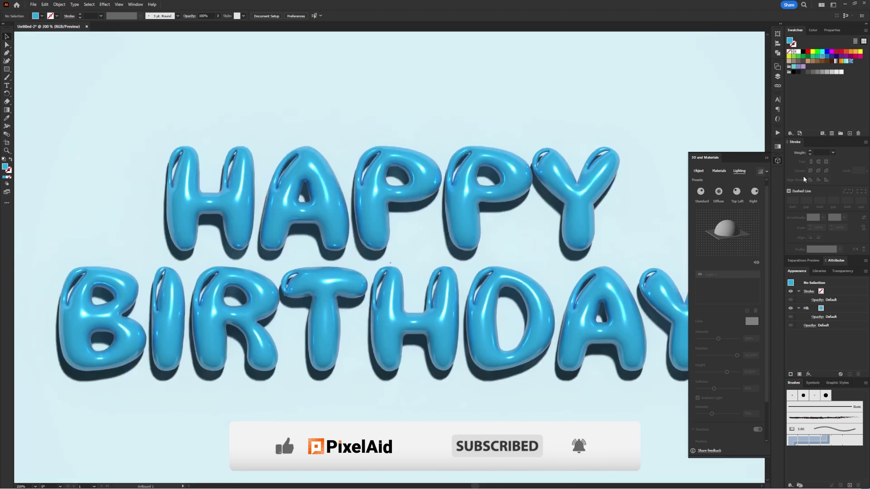
left_click(766, 159)
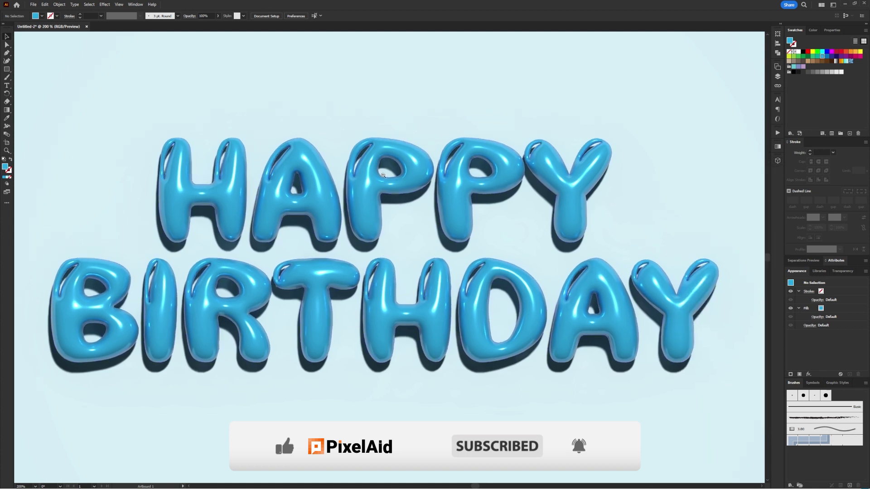
key("ctrl+minus")
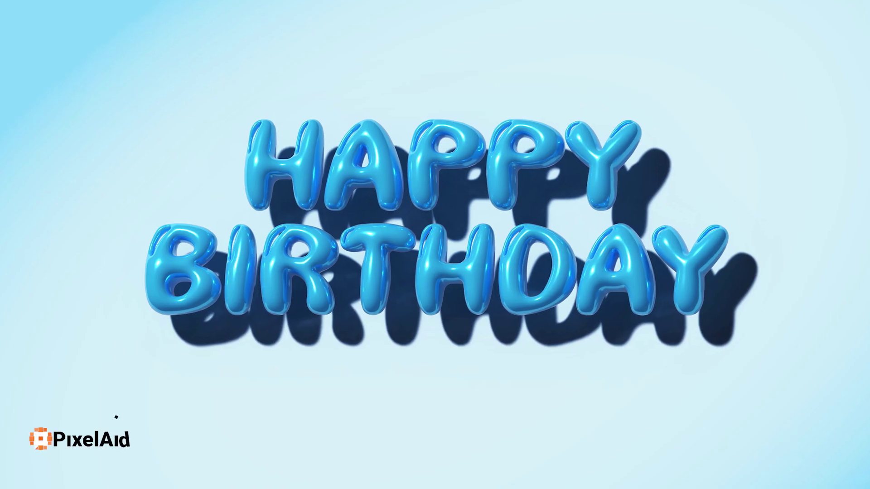